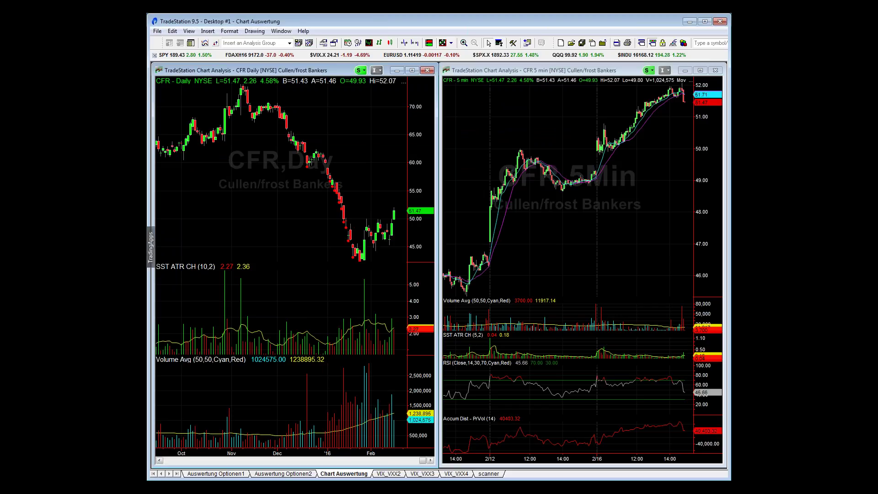
# Step: Examine CFR's price change and latest call volume spike on the daily chart in the Auswertung Optionen2 workspace
pyautogui.click(304, 475)
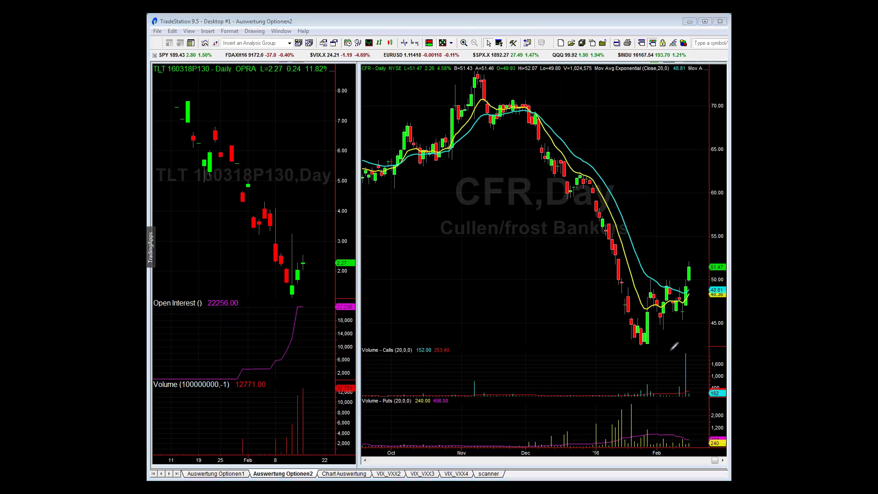
pyautogui.moveTo(684, 340)
pyautogui.mouseDown()
pyautogui.moveTo(671, 382)
pyautogui.moveTo(688, 402)
pyautogui.moveTo(704, 392)
pyautogui.moveTo(705, 376)
pyautogui.moveTo(690, 341)
pyautogui.mouseUp()
pyautogui.moveTo(454, 57)
pyautogui.mouseDown()
pyautogui.moveTo(432, 60)
pyautogui.moveTo(451, 80)
pyautogui.moveTo(460, 65)
pyautogui.moveTo(454, 56)
pyautogui.mouseUp()
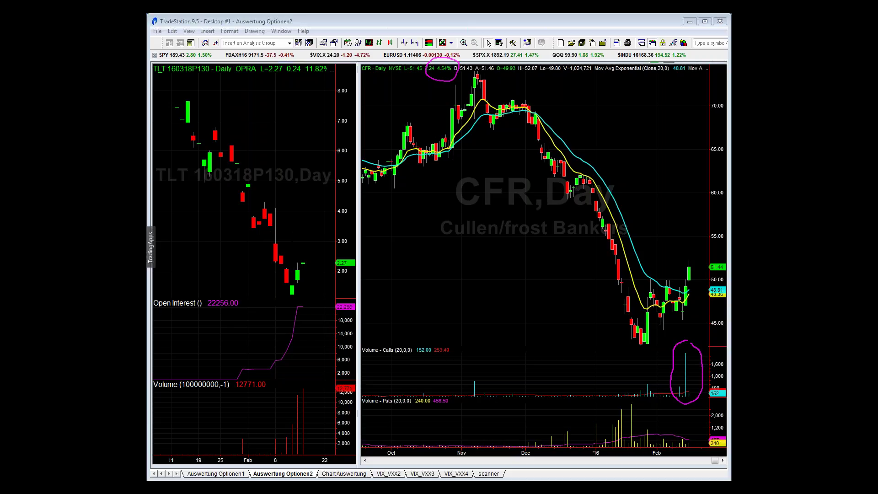
pyautogui.press('Escape')
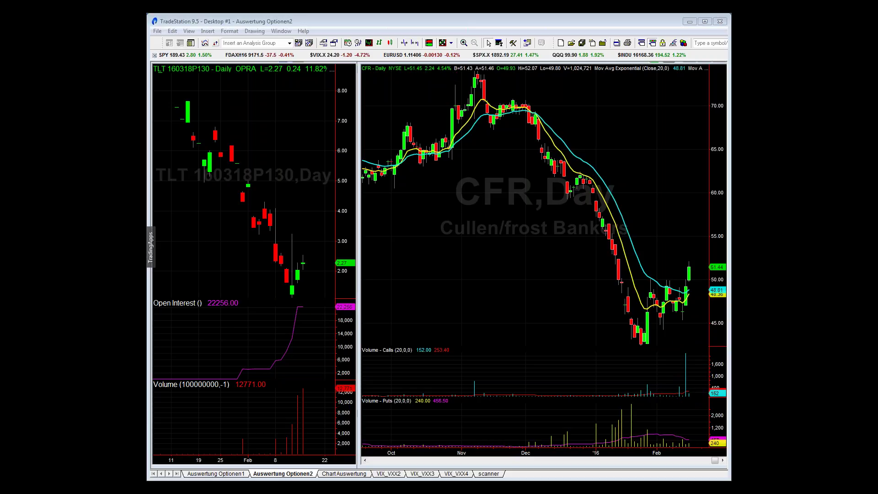
# Step: Copy the symbols CFR through FNB from the Sektorenauswahl scan results in the scanner workspace
pyautogui.click(488, 474)
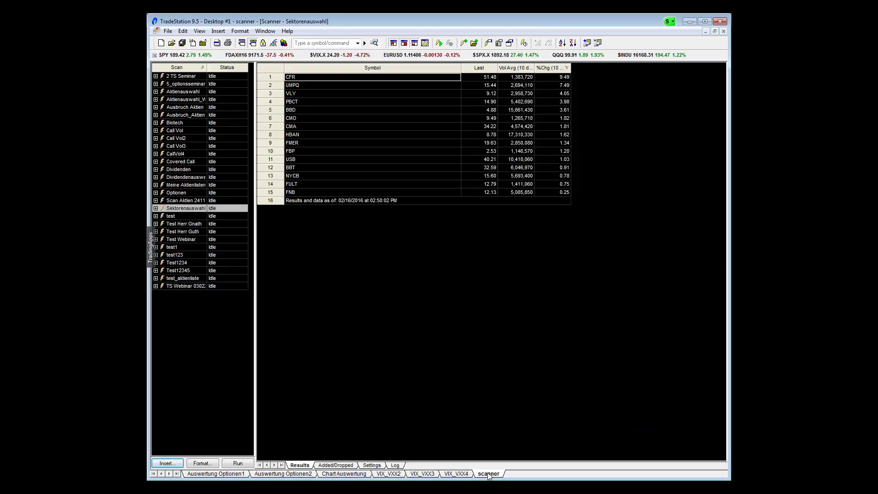
pyautogui.moveTo(343, 76); pyautogui.dragTo(352, 196)
pyautogui.rightClick(357, 99)
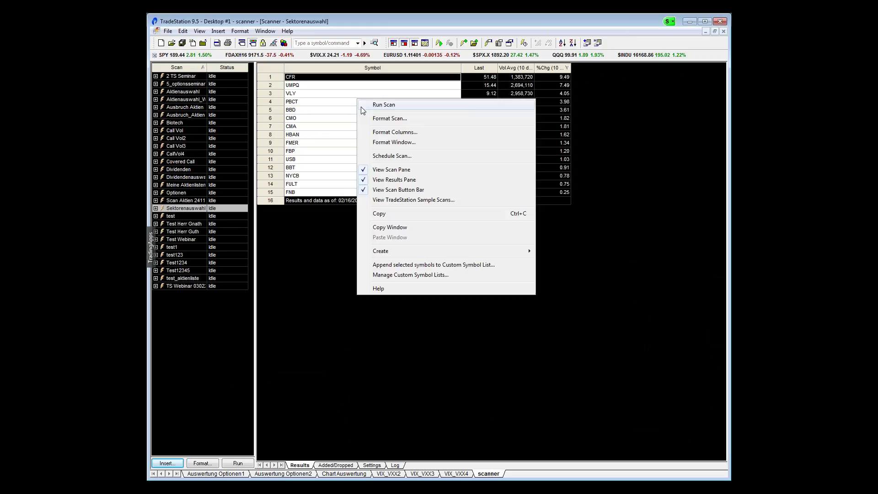
pyautogui.click(403, 213)
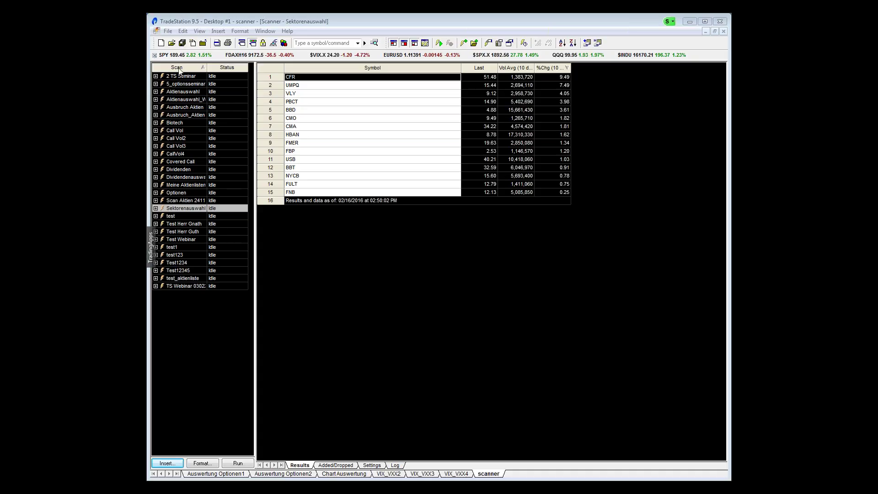
# Step: Create a new scan named "Outperformer S&P 500" and proceed to its symbol universe
pyautogui.click(178, 462)
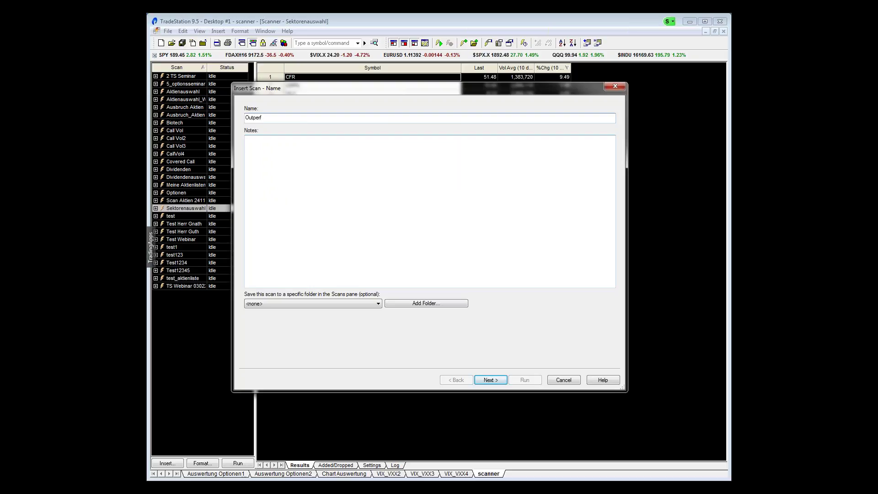
pyautogui.write('Outperform.')
pyautogui.write('r S&P 500')
pyautogui.click(486, 377)
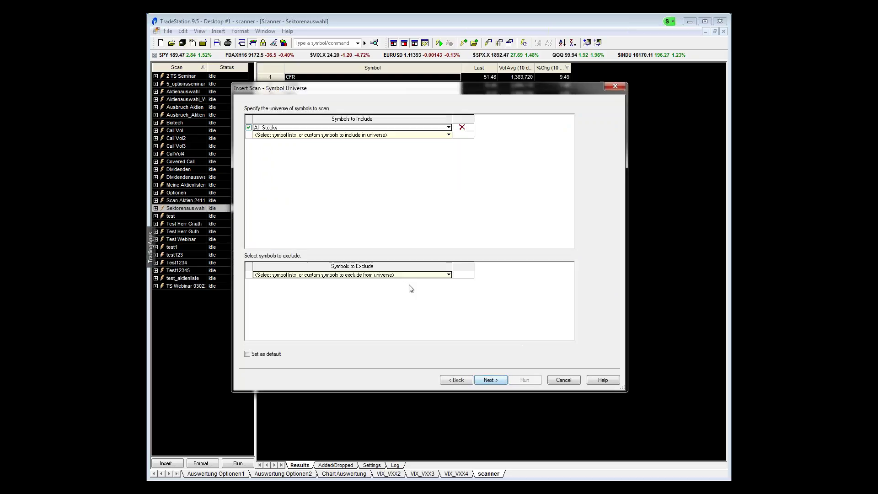
# Step: Try the Indexes list under Exchanges as the scan's included symbols
pyautogui.click(447, 135)
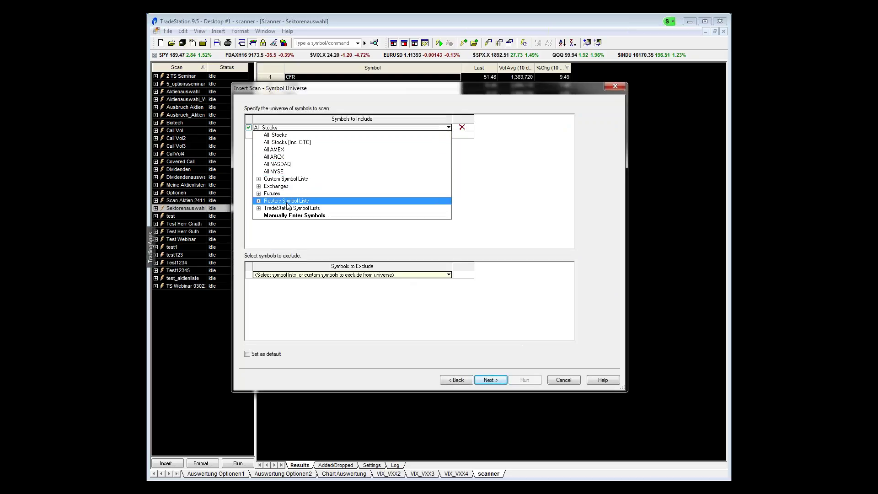
pyautogui.click(259, 186)
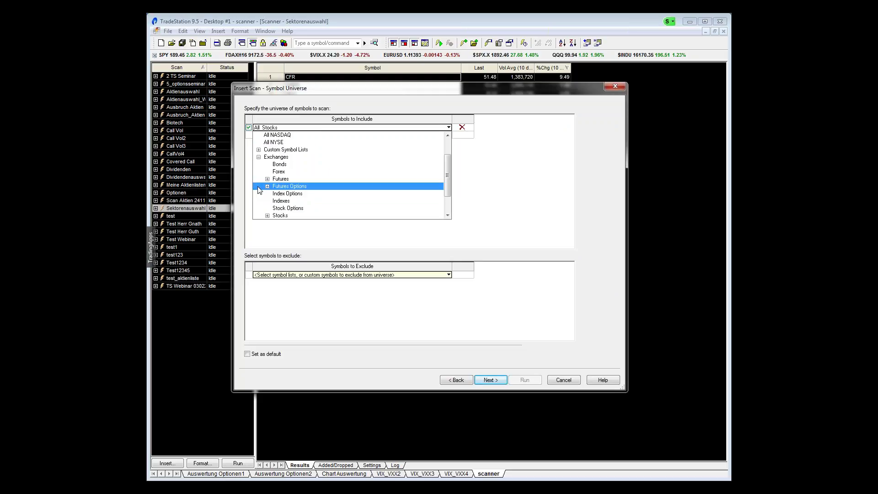
pyautogui.click(258, 150)
pyautogui.scroll(-1, 279, 178)
pyautogui.scroll(1, 279, 180)
pyautogui.scroll(-4, 281, 181)
pyautogui.scroll(5, 281, 181)
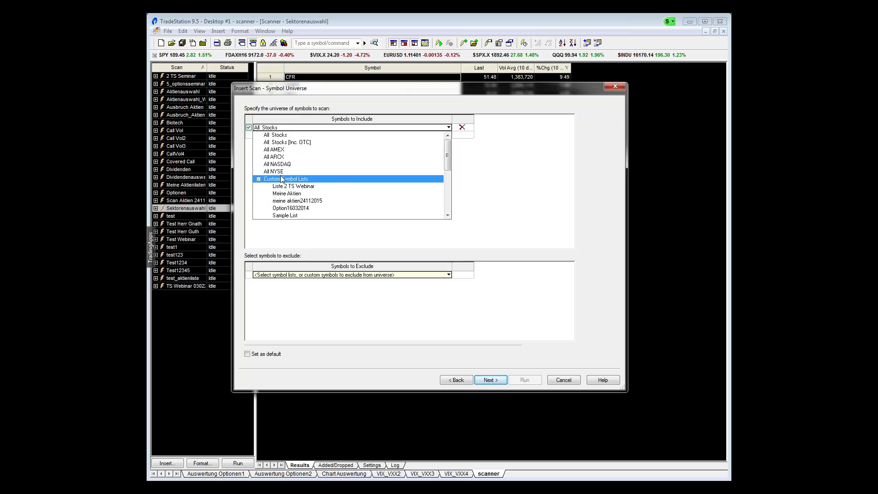
pyautogui.scroll(-3, 279, 169)
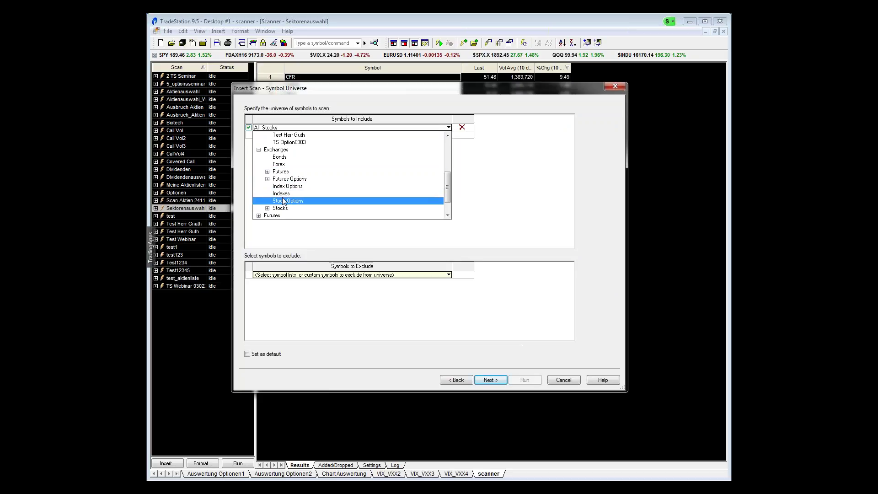
pyautogui.click(287, 194)
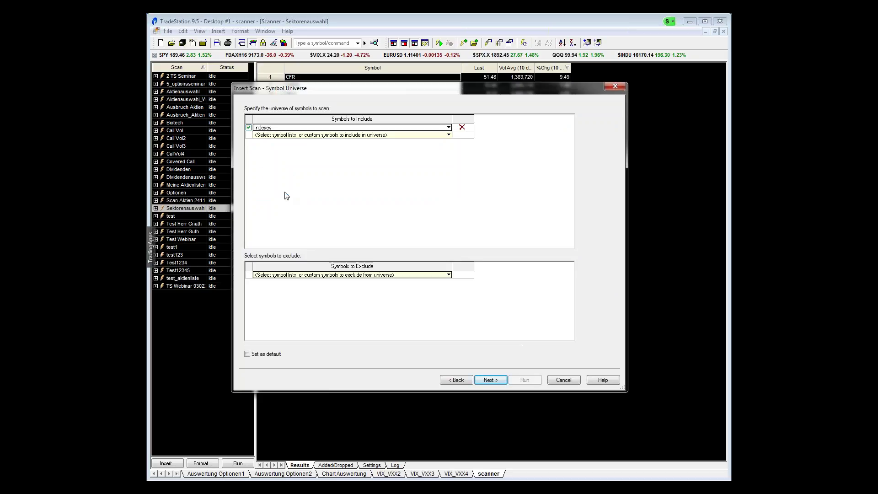
# Step: Set the included symbols to the S&P 500 Index (502) components from the TradeStation Symbol Lists and proceed to the scan criteria
pyautogui.click(449, 134)
pyautogui.moveTo(449, 187); pyautogui.dragTo(450, 144)
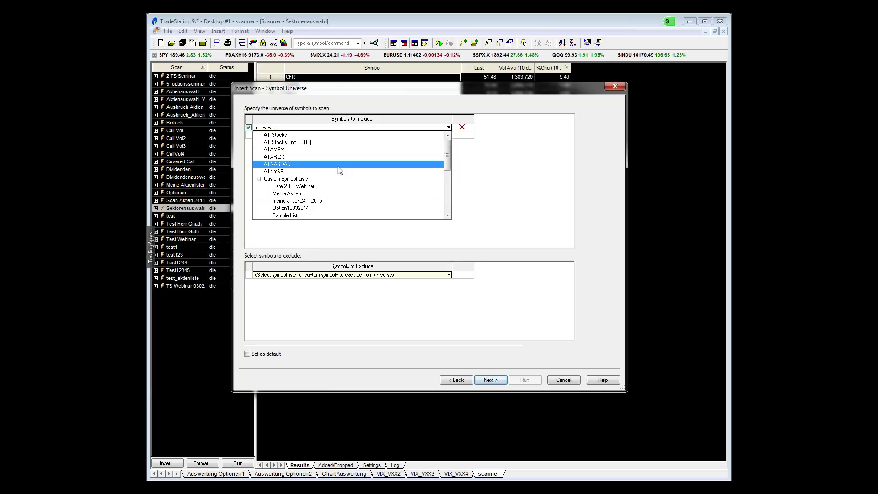
pyautogui.scroll(-2, 336, 178)
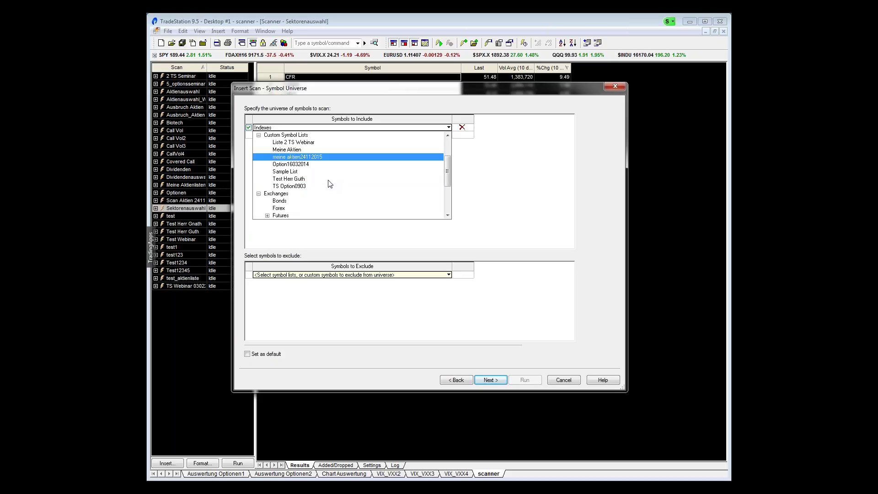
pyautogui.scroll(-3, 330, 183)
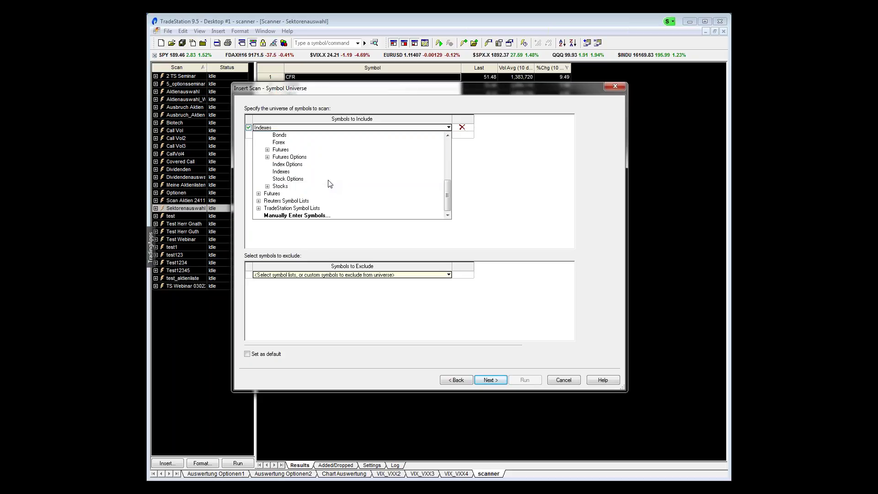
pyautogui.doubleClick(279, 208)
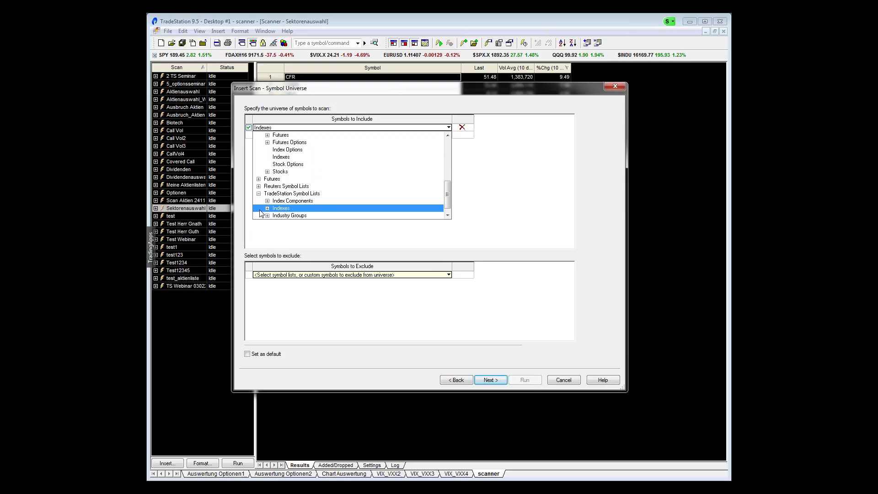
pyautogui.click(269, 196)
pyautogui.scroll(-1, 268, 196)
pyautogui.click(275, 194)
pyautogui.scroll(-1, 275, 197)
pyautogui.click(311, 186)
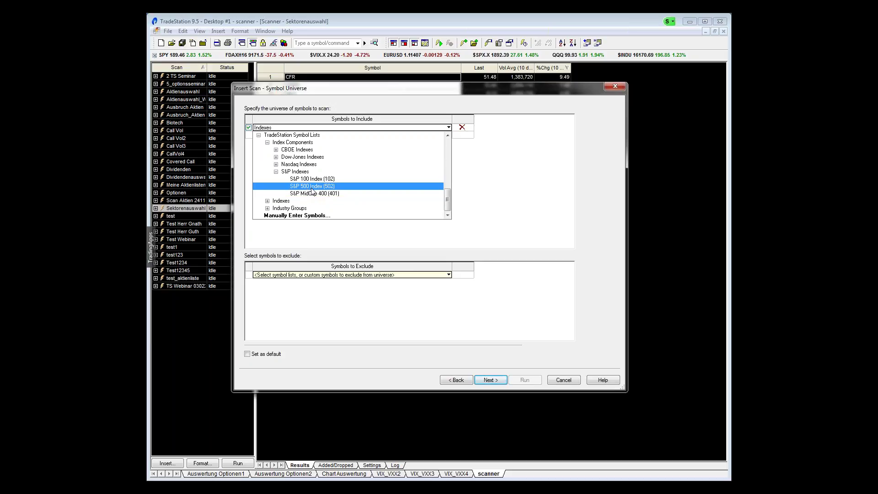
pyautogui.click(314, 193)
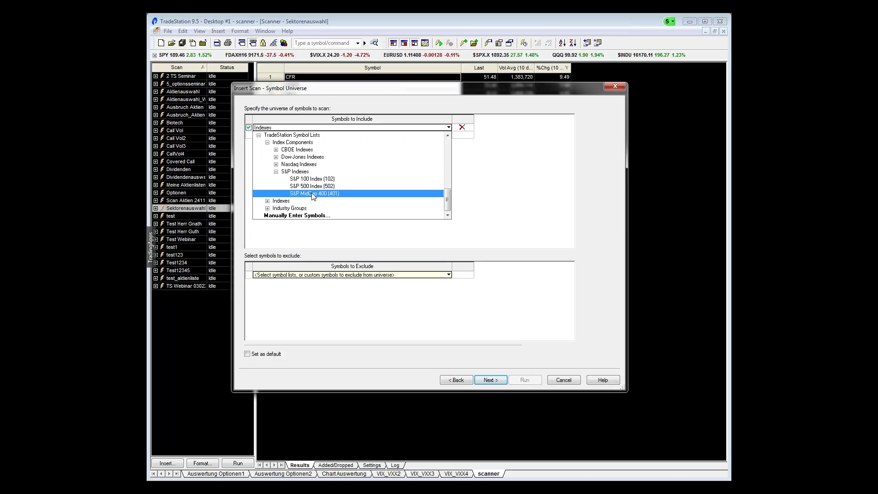
pyautogui.click(315, 178)
pyautogui.click(321, 185)
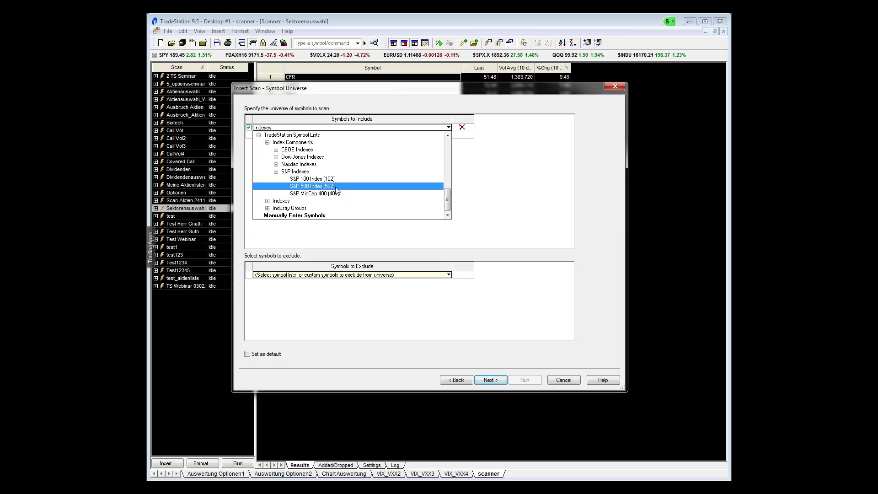
pyautogui.click(335, 186)
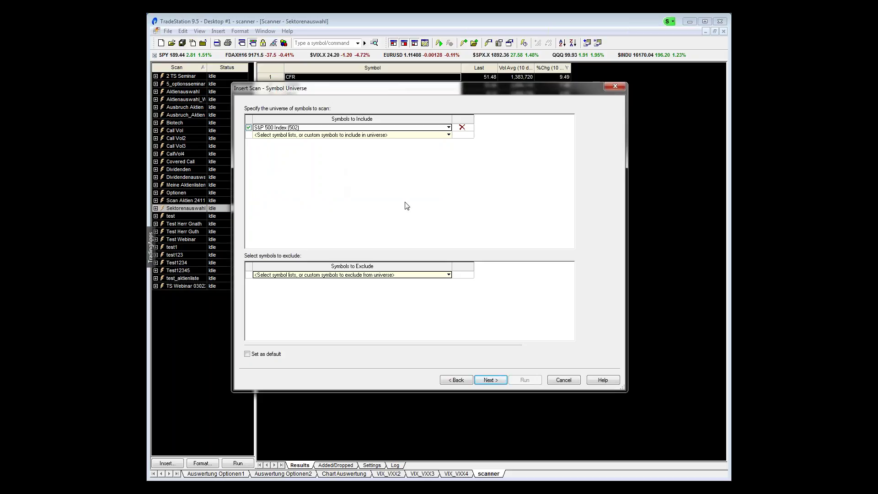
pyautogui.click(490, 380)
# Step: Add a price criterion requiring Last to be greater than 2
pyautogui.click(364, 127)
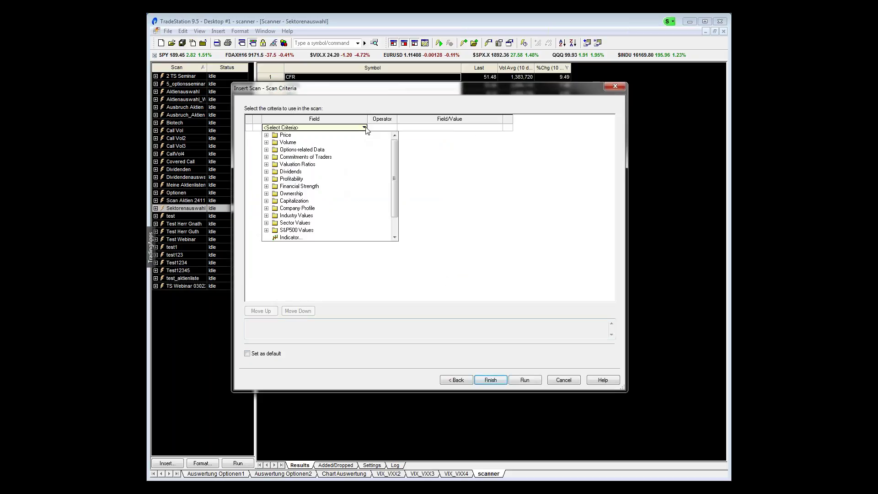
pyautogui.click(285, 135)
pyautogui.click(293, 164)
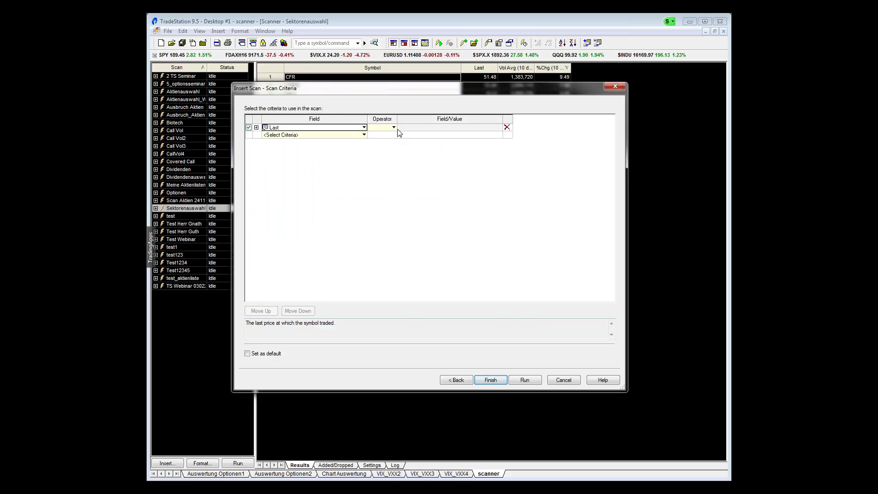
pyautogui.click(393, 127)
pyautogui.click(390, 137)
pyautogui.click(415, 132)
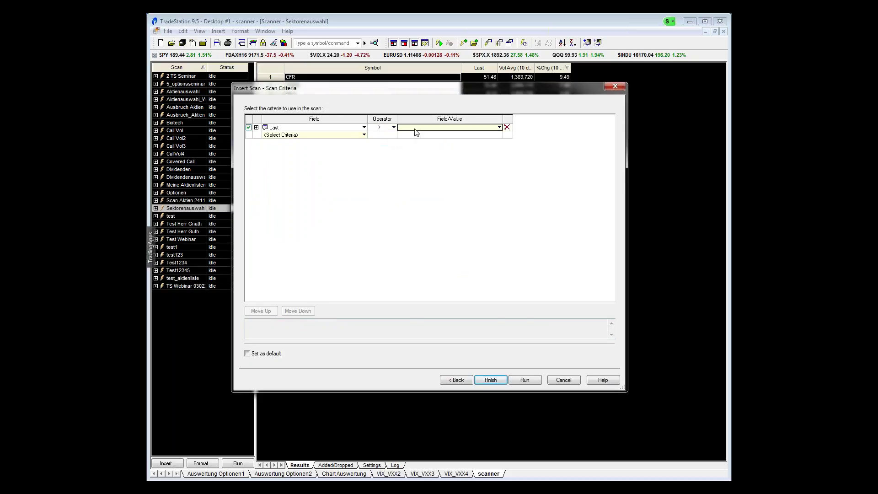
pyautogui.write('2')
# Step: Add a second price criterion requiring Last to be less than 100
pyautogui.click(364, 135)
pyautogui.click(354, 164)
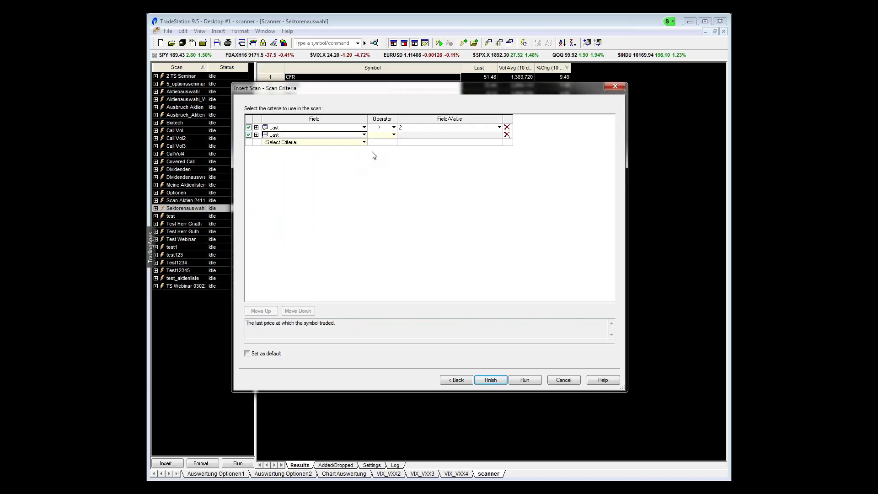
pyautogui.click(393, 134)
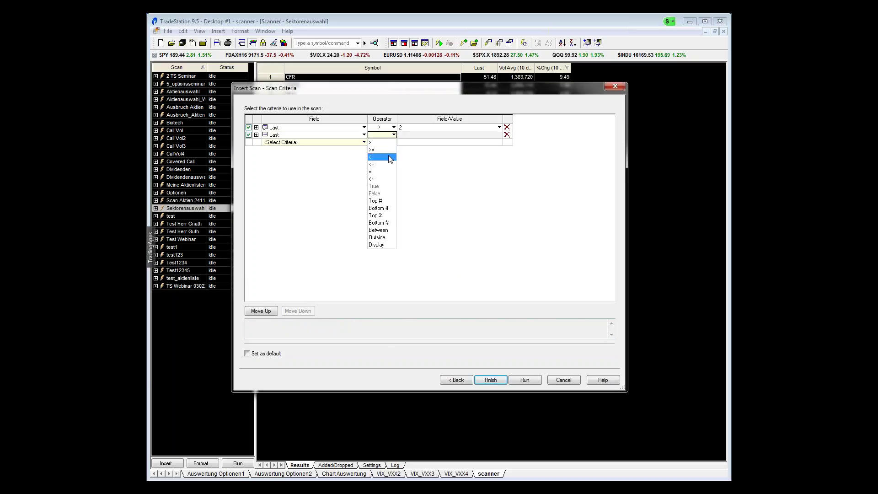
pyautogui.click(371, 157)
pyautogui.click(405, 137)
pyautogui.write('100')
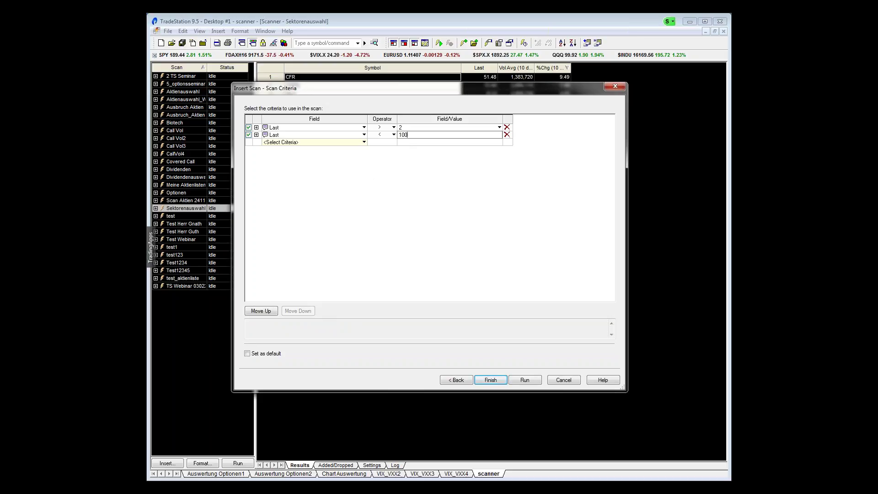
# Step: Add a volume criterion requiring Vol (10 Days Ago) to be greater than 1000000
pyautogui.click(358, 144)
pyautogui.click(363, 143)
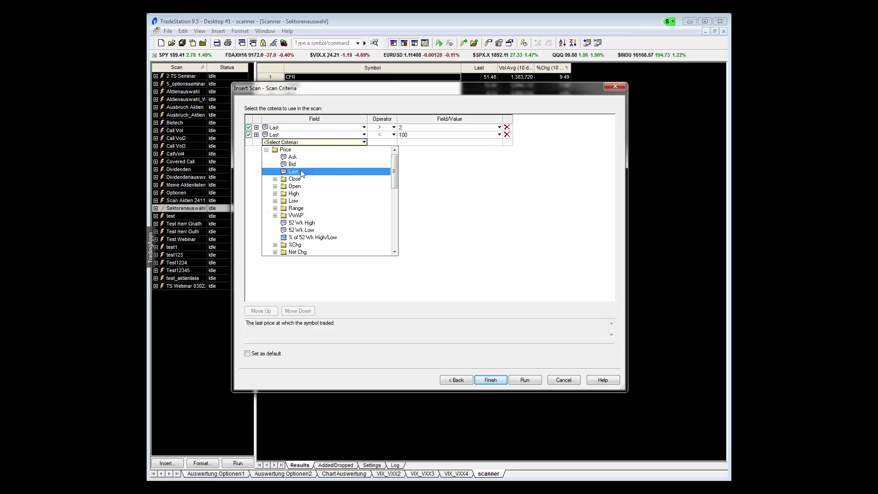
pyautogui.click(266, 149)
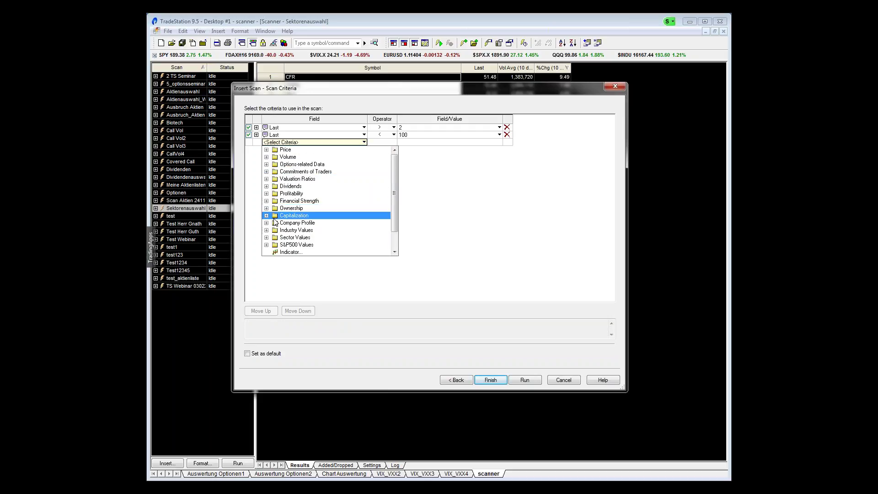
pyautogui.click(266, 157)
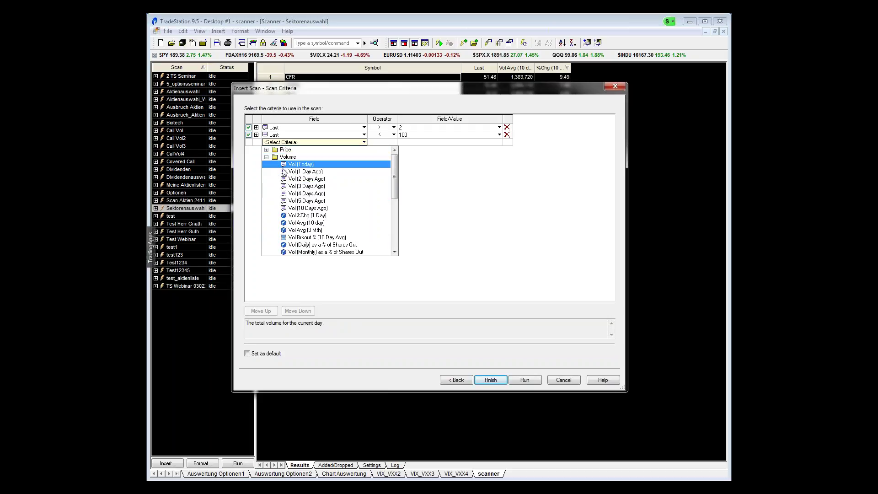
pyautogui.click(333, 208)
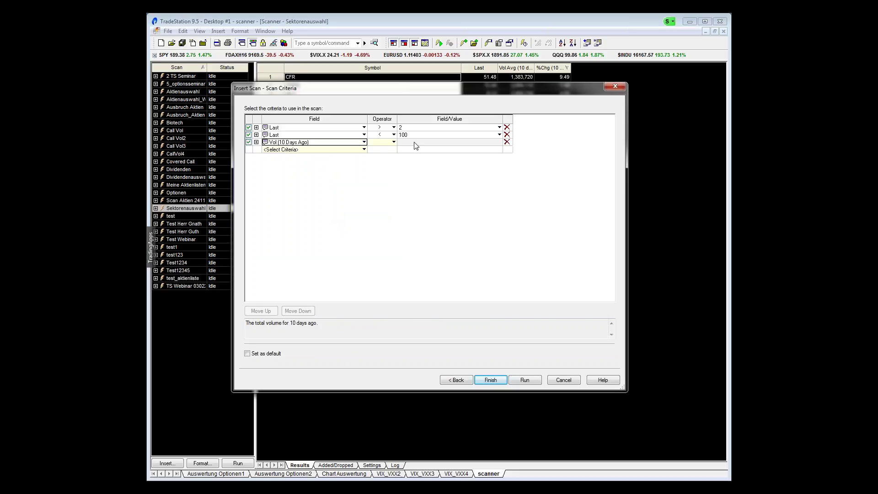
pyautogui.click(394, 142)
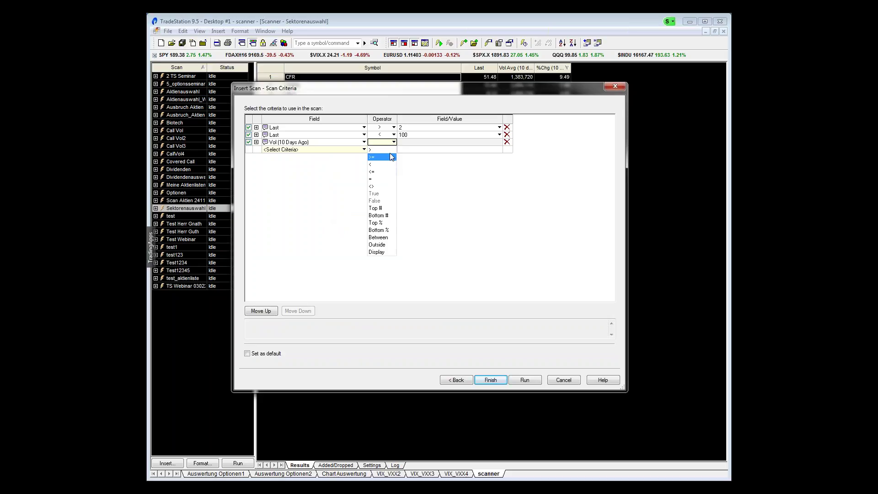
pyautogui.click(390, 153)
pyautogui.write('1000000')
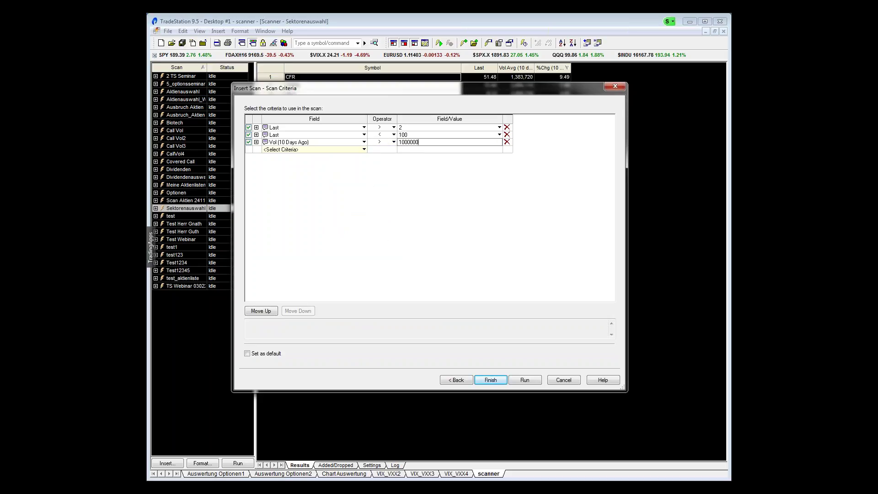
pyautogui.press('Return')
# Step: Add a price change criterion requiring %Chg (10 Day) to be greater than 1
pyautogui.click(364, 150)
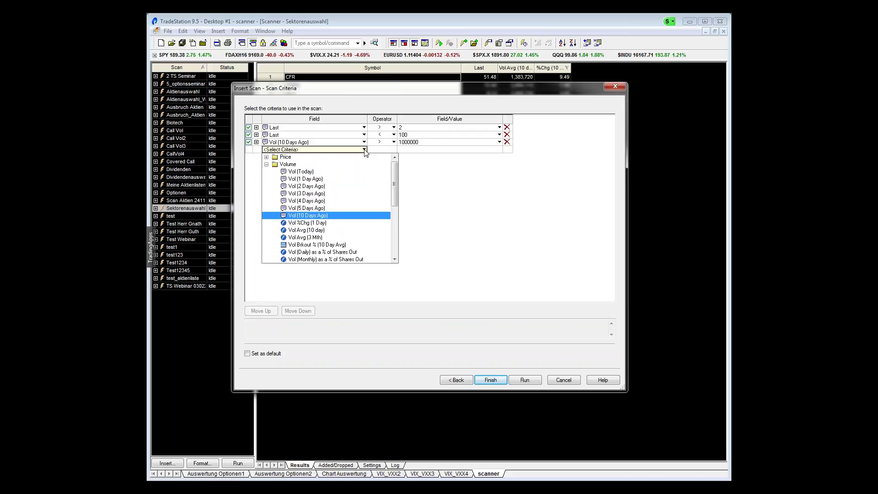
pyautogui.click(266, 165)
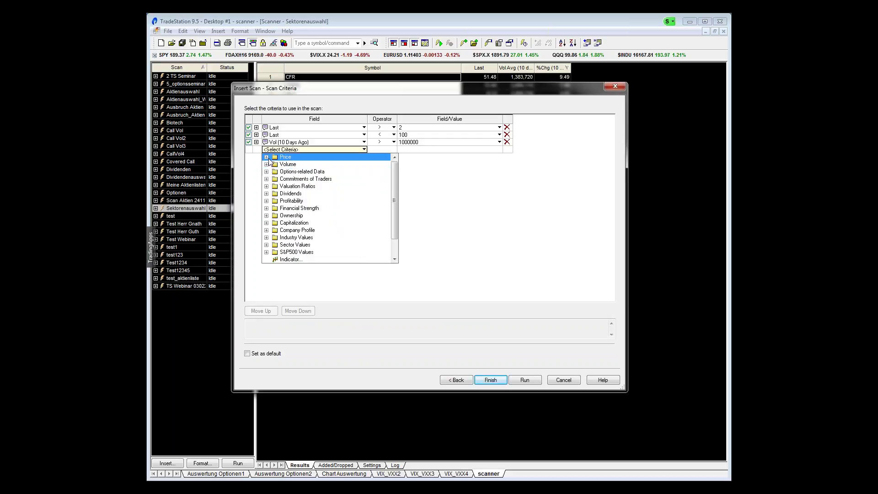
pyautogui.click(266, 157)
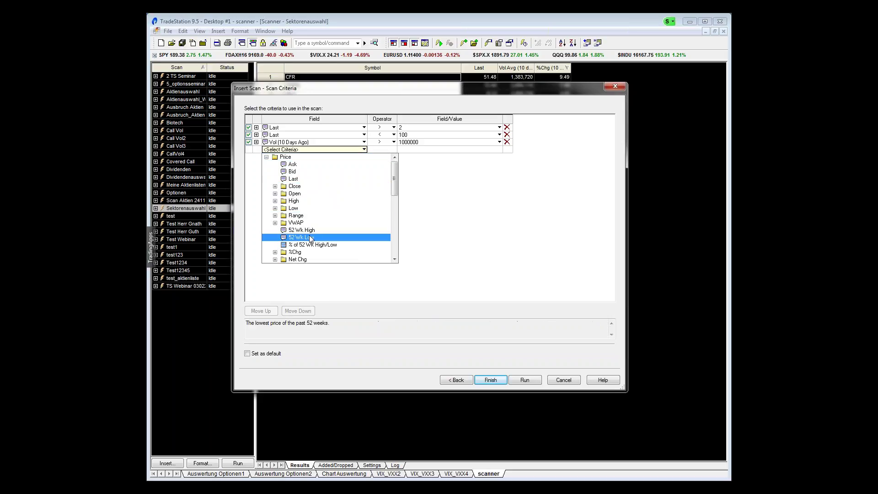
pyautogui.click(276, 230)
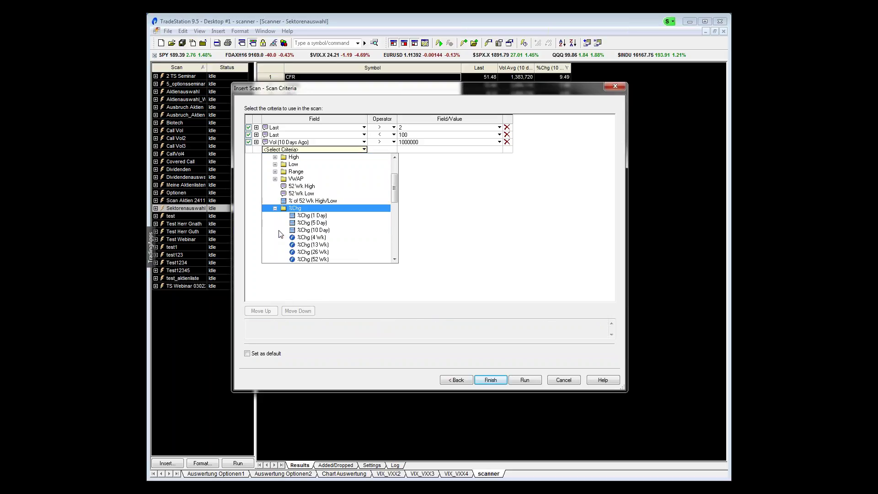
pyautogui.click(329, 230)
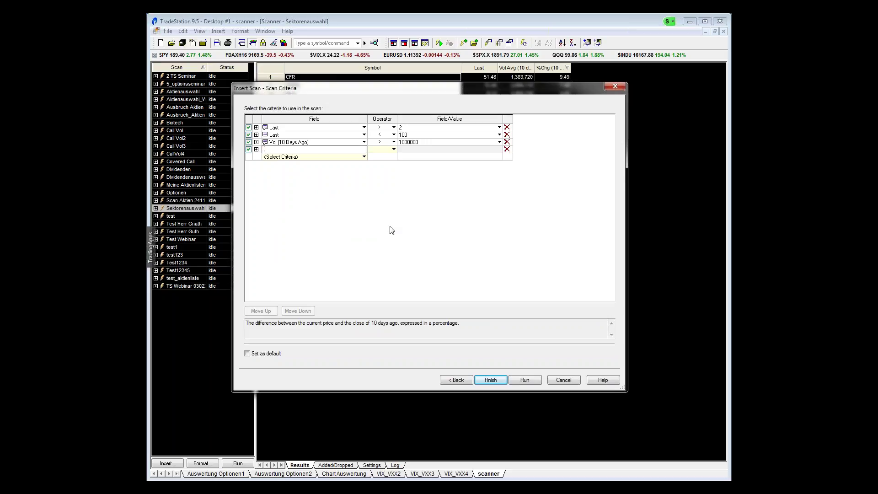
pyautogui.click(393, 149)
pyautogui.click(389, 157)
pyautogui.click(413, 151)
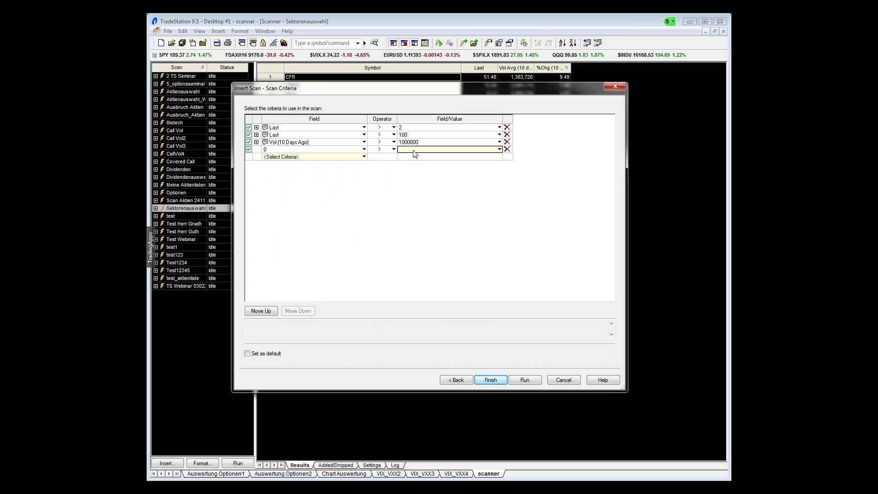
pyautogui.write('1')
pyautogui.click(360, 151)
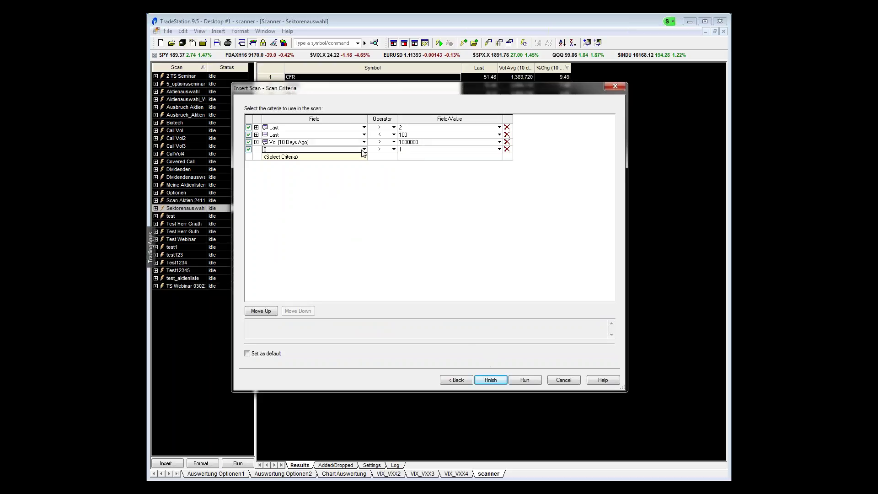
pyautogui.click(361, 150)
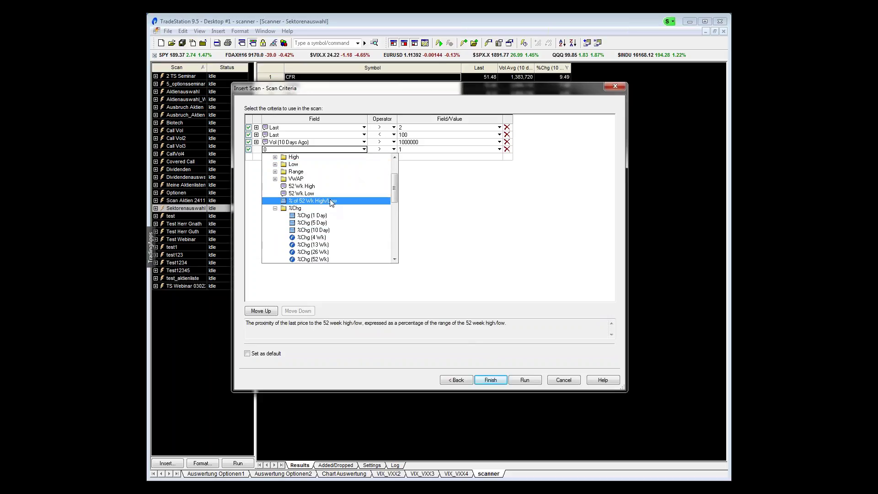
pyautogui.click(333, 229)
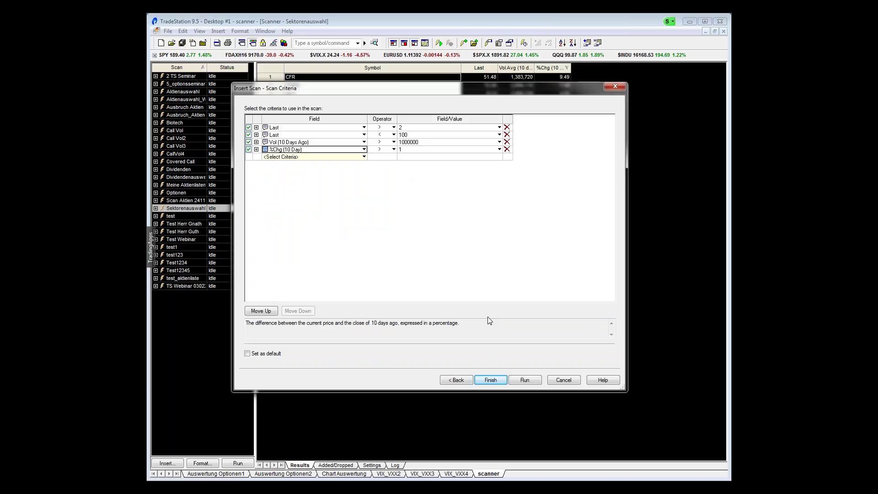
# Step: Run the scan and sort its results by %Chg (10 Day) in descending order
pyautogui.click(525, 380)
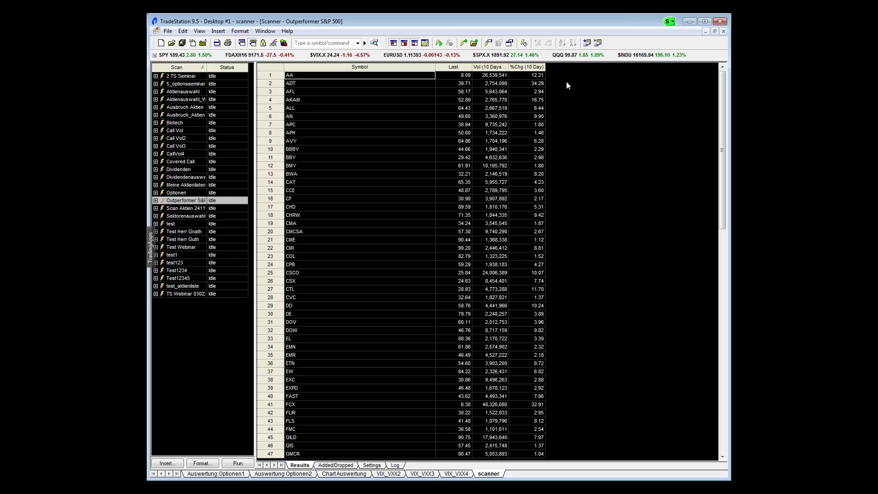
pyautogui.click(540, 67)
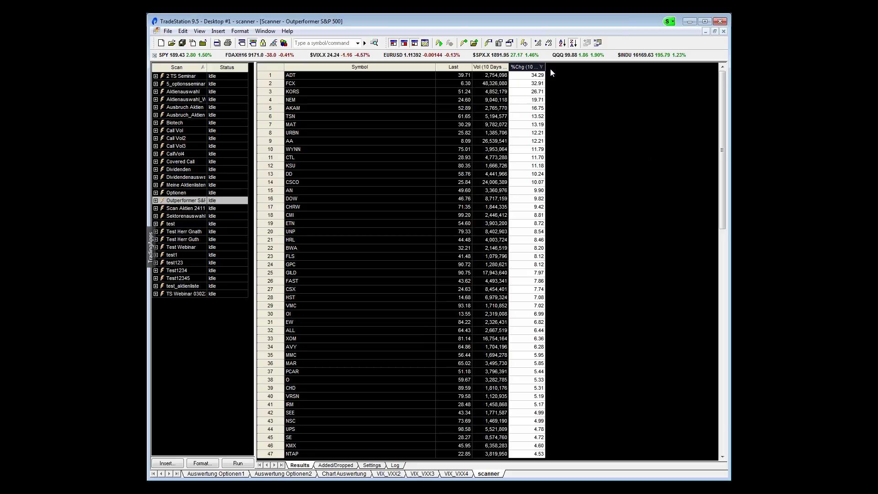
# Step: Review the daily and 5-minute charts for ADT in the Chart Auswertung workspace, then return to the scanner results
pyautogui.click(320, 74)
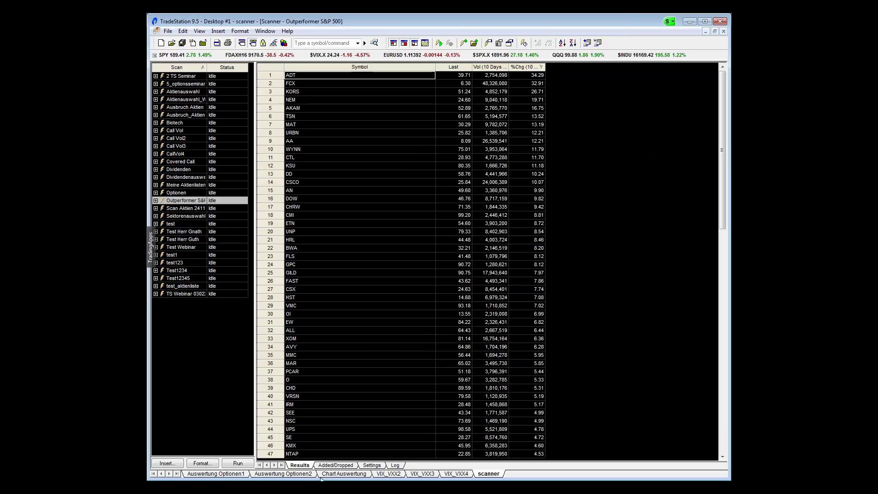
pyautogui.hotkey('ctrl', 'Tab')
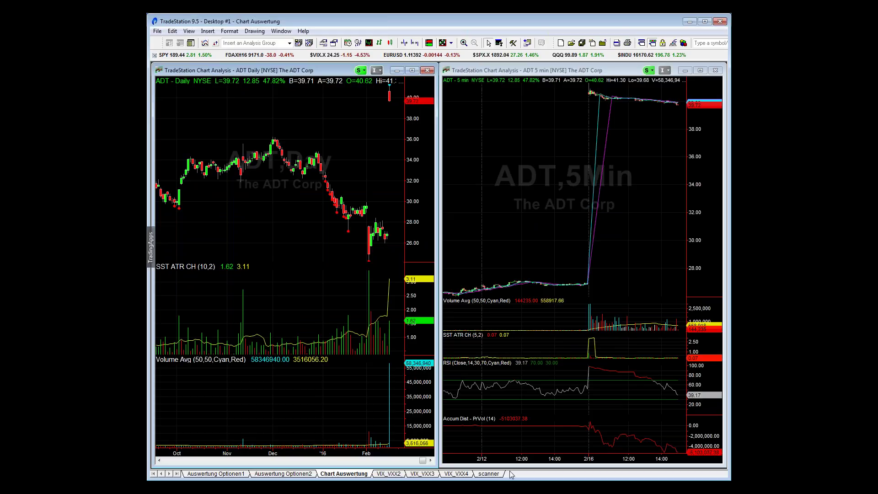
pyautogui.click(494, 474)
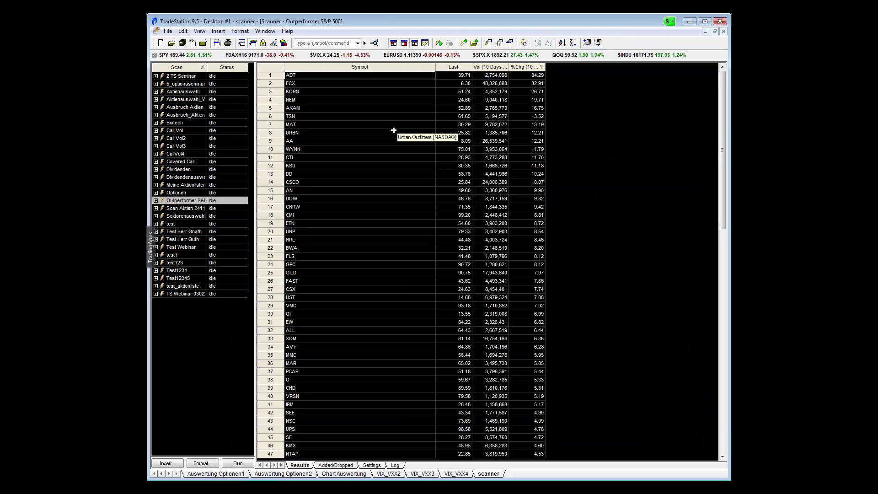
# Step: Review the KORS daily and 5-minute charts in the Chart Auswertung workspace and go back to the scanner workspace
pyautogui.click(300, 91)
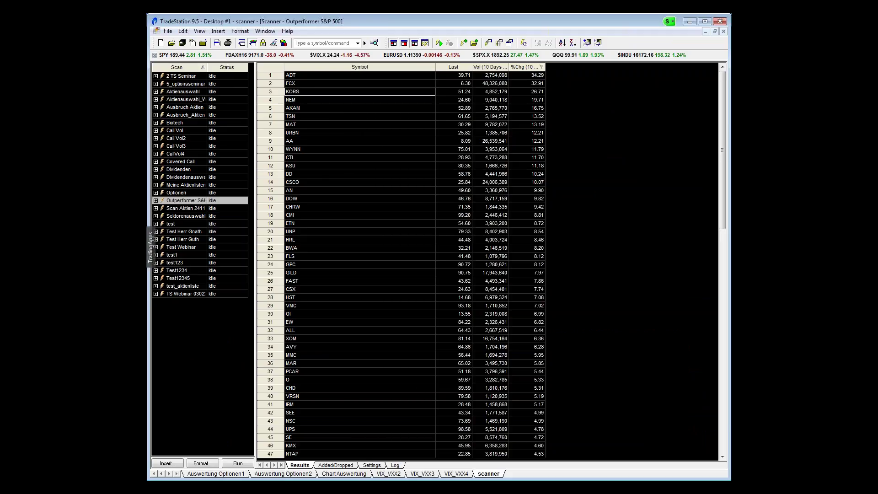
pyautogui.click(342, 473)
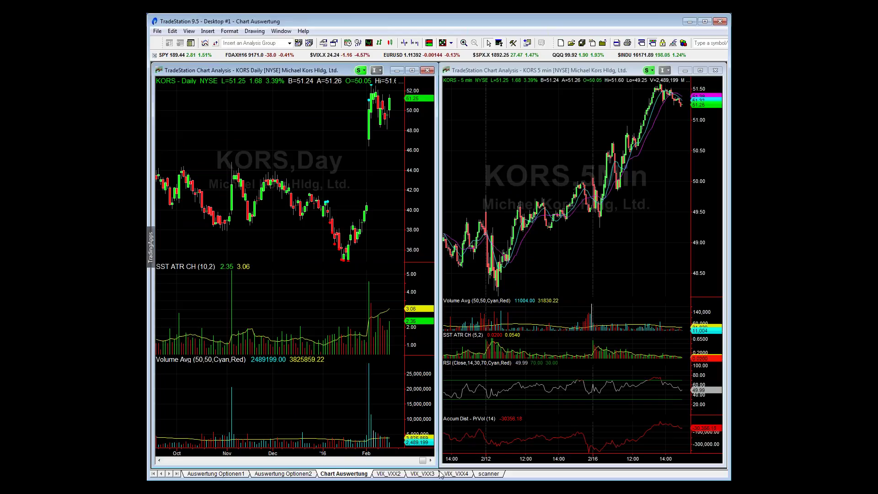
pyautogui.click(488, 473)
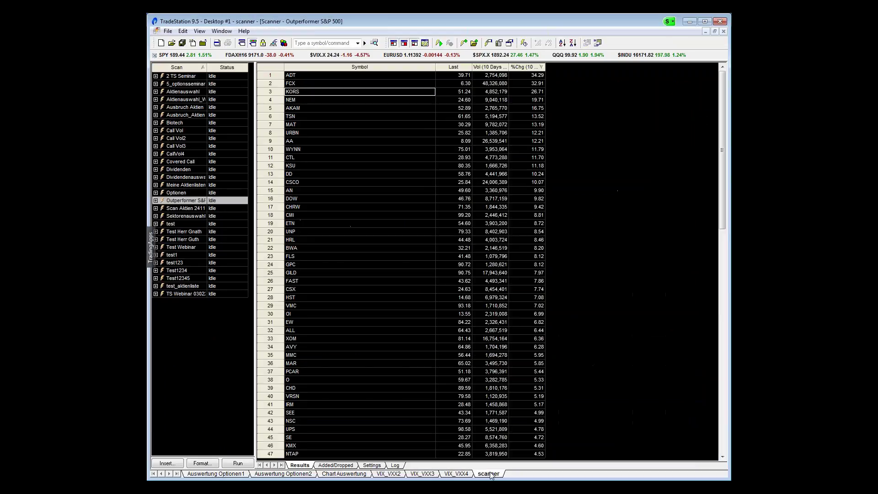
# Step: Edit the Outperformer S&P 500 scan's criteria so that %Chg (10 Day) must be greater than 4
pyautogui.click(302, 101)
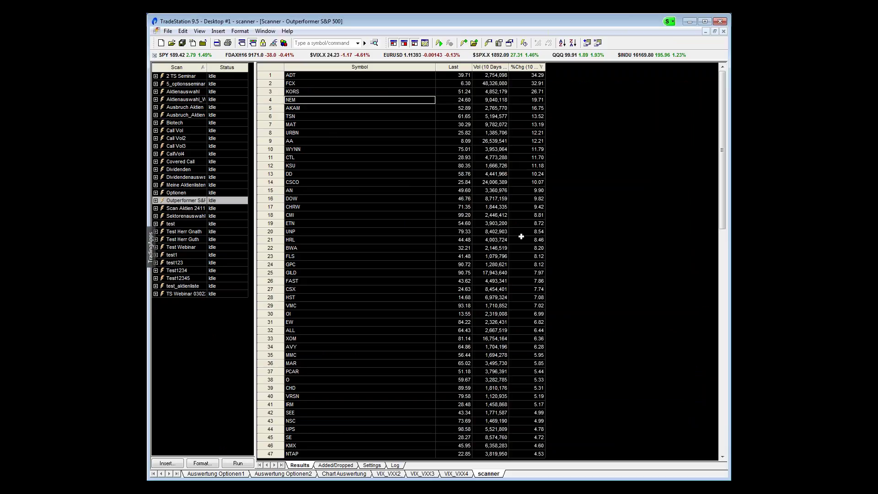
pyautogui.moveTo(722, 159); pyautogui.dragTo(723, 137)
pyautogui.click(200, 463)
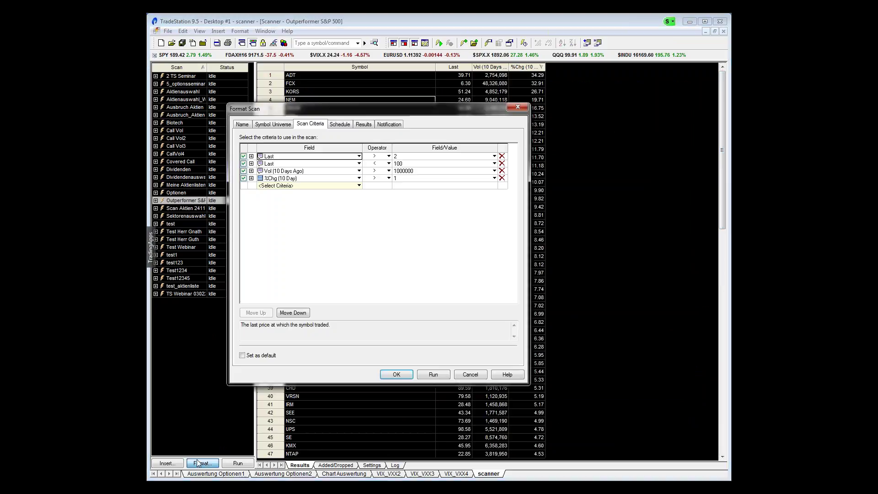
pyautogui.click(402, 181)
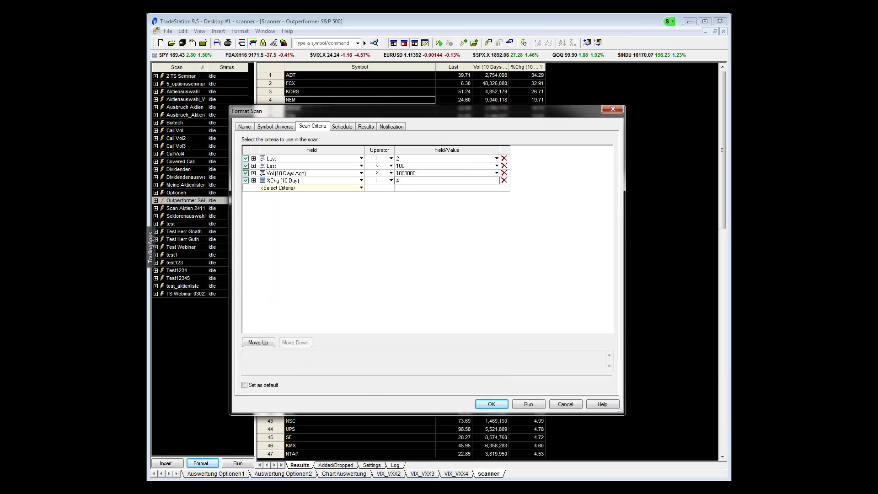
pyautogui.click(362, 188)
pyautogui.click(362, 188)
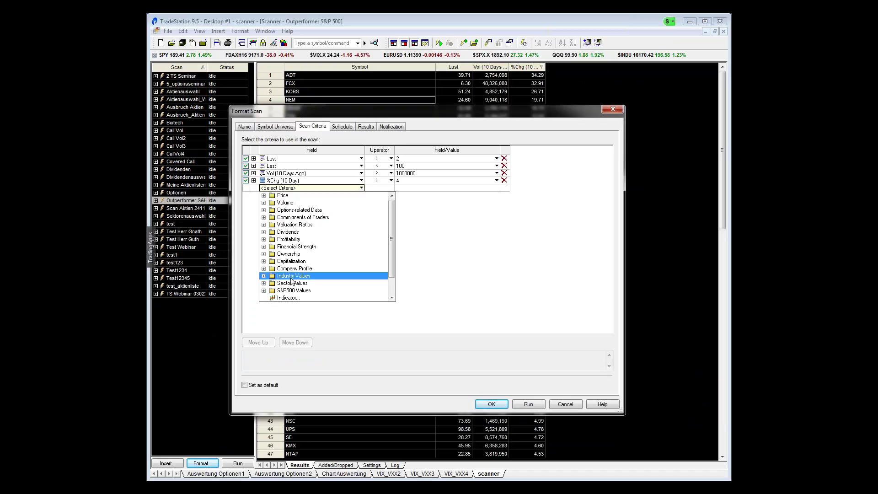
pyautogui.moveTo(391, 249); pyautogui.dragTo(391, 286)
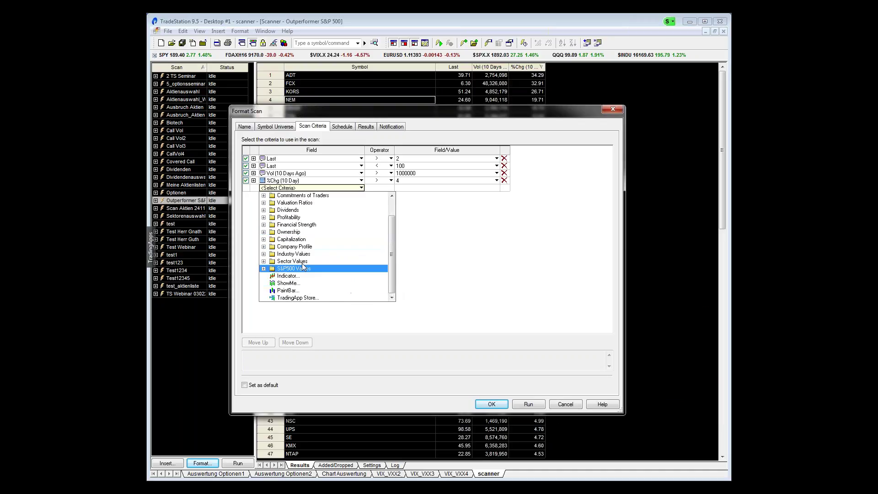
pyautogui.click(384, 239)
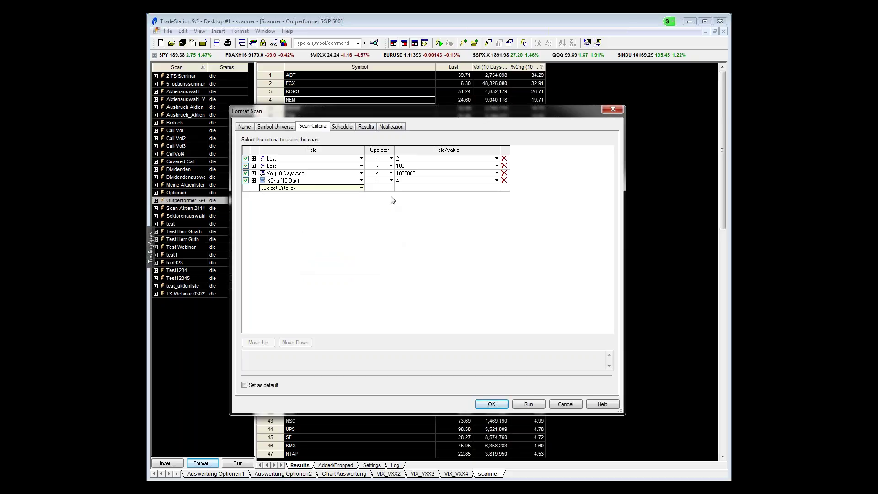
# Step: Add a second %Chg (10 Day) criterion to the scan with the less-than operator
pyautogui.click(362, 188)
pyautogui.scroll(1, 385, 200)
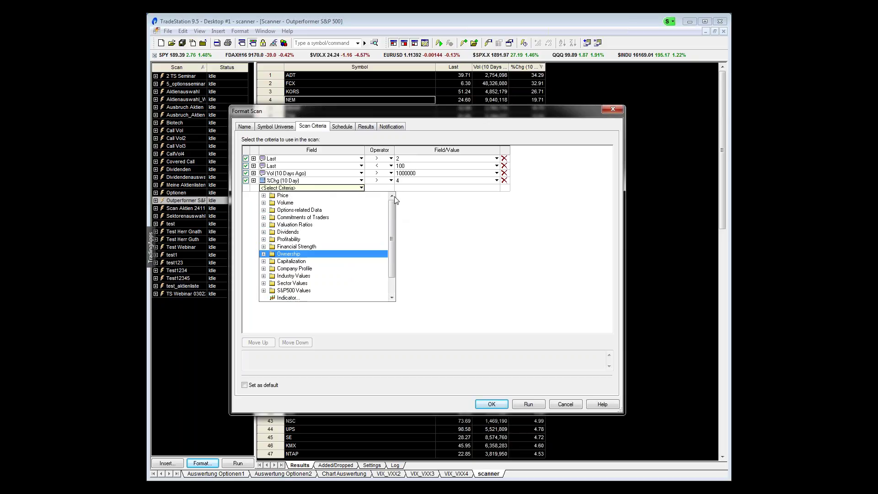
pyautogui.click(263, 195)
pyautogui.click(271, 290)
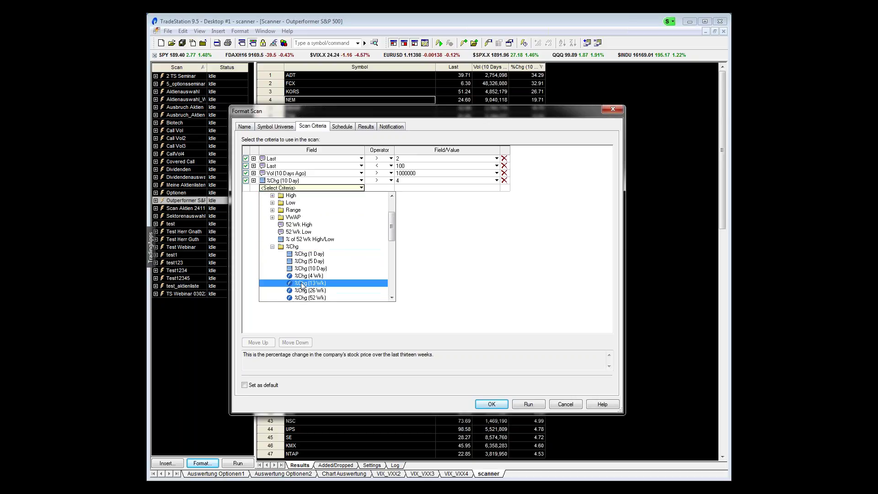
pyautogui.click(324, 269)
pyautogui.click(391, 187)
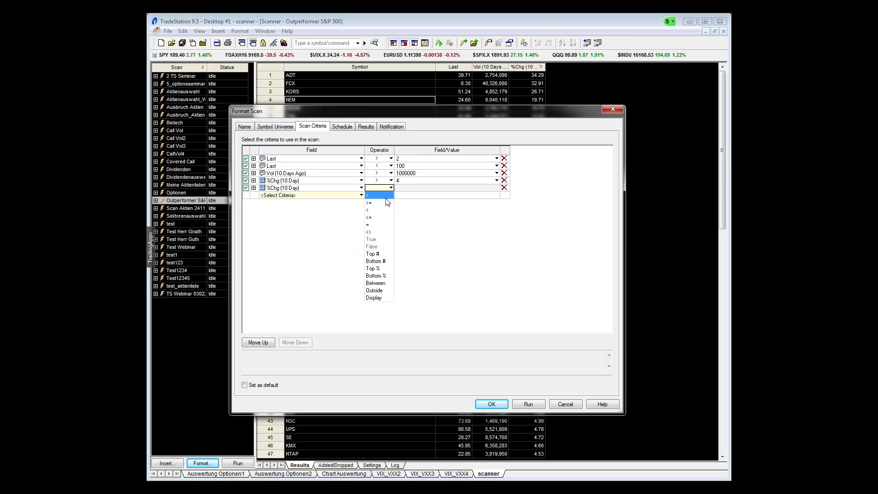
pyautogui.click(380, 210)
pyautogui.click(401, 187)
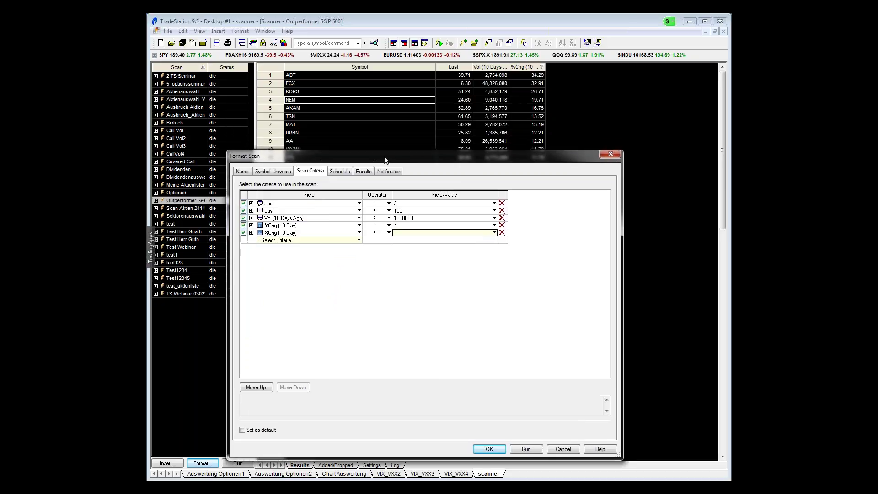